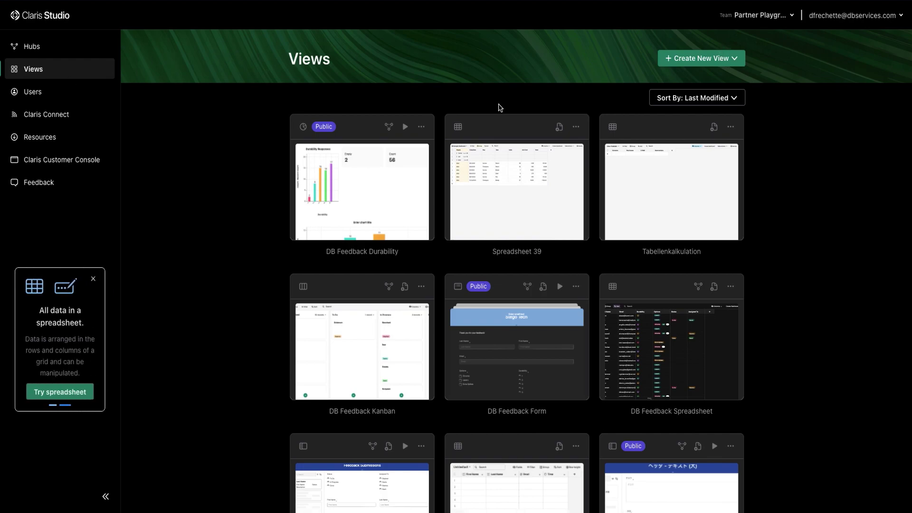
Bring up the Create New View menu listing Form, List-Detail, Spreadsheet and Kanban
click(739, 62)
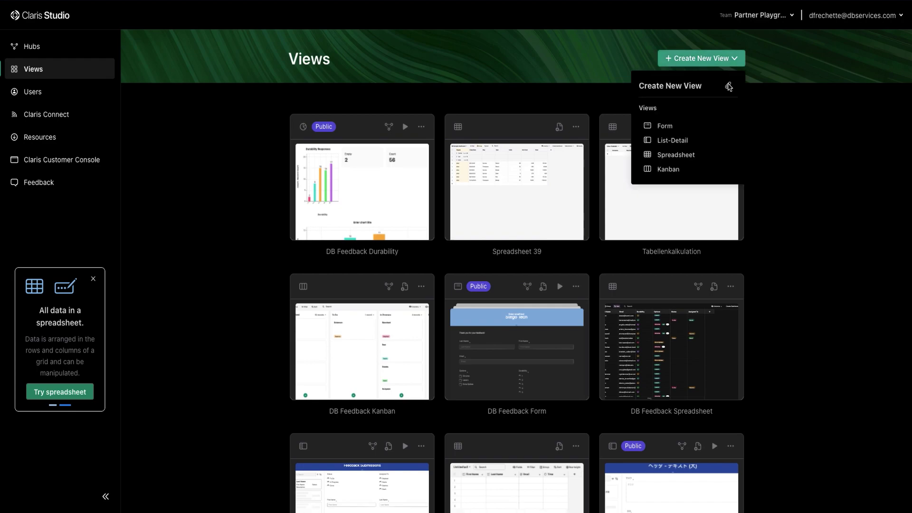
Create a Kanban view, Kanban 5, with Not categorized, To Do, In Progress and Done columns
click(673, 170)
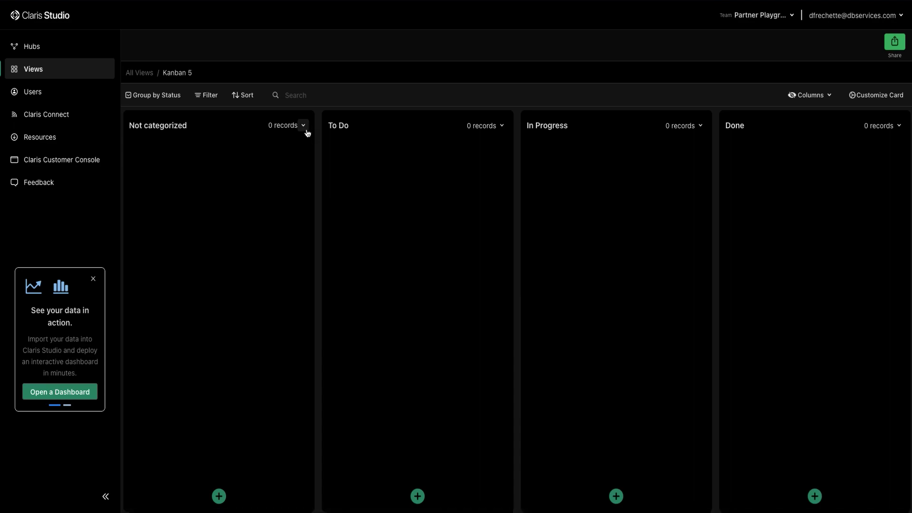
click(307, 133)
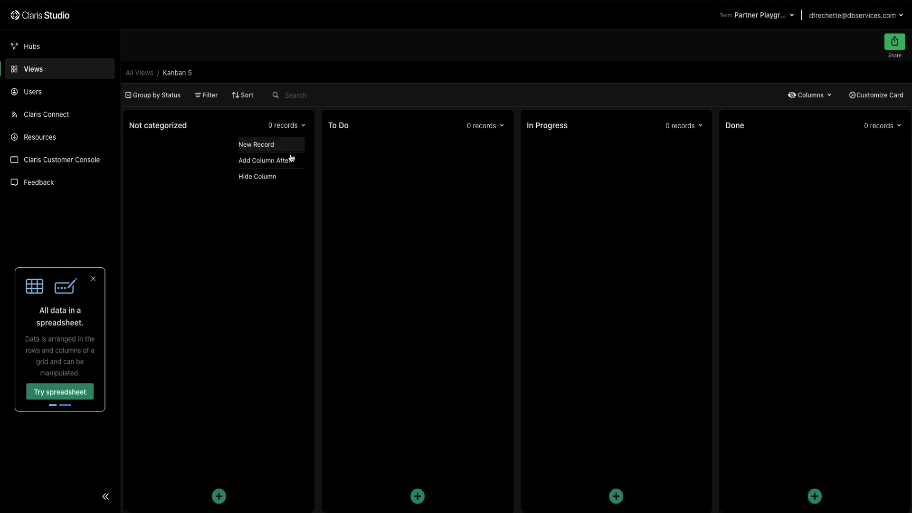
Add a column named 'Approved Backlog' right after Not categorized
click(503, 126)
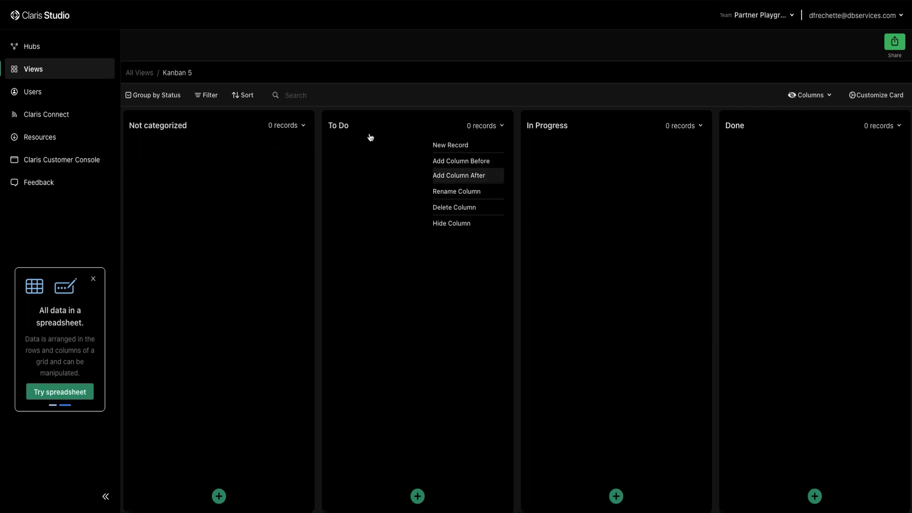
click(304, 126)
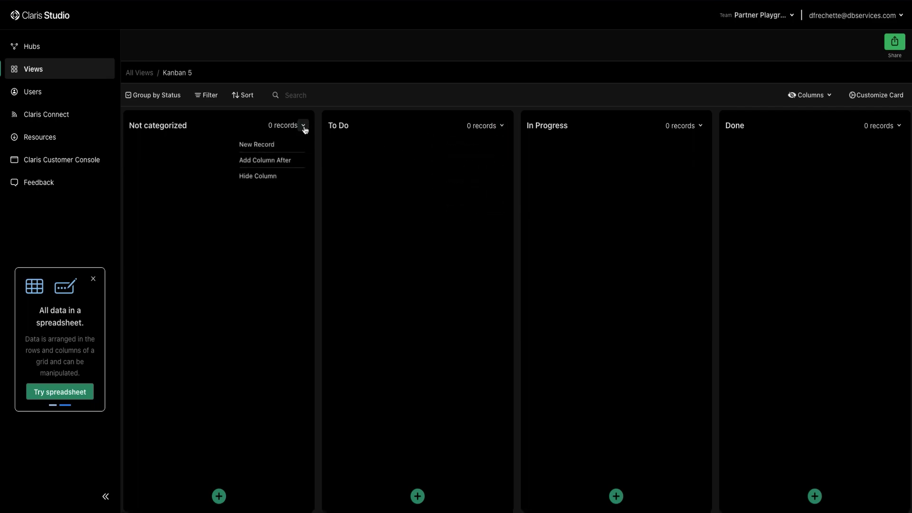
click(280, 161)
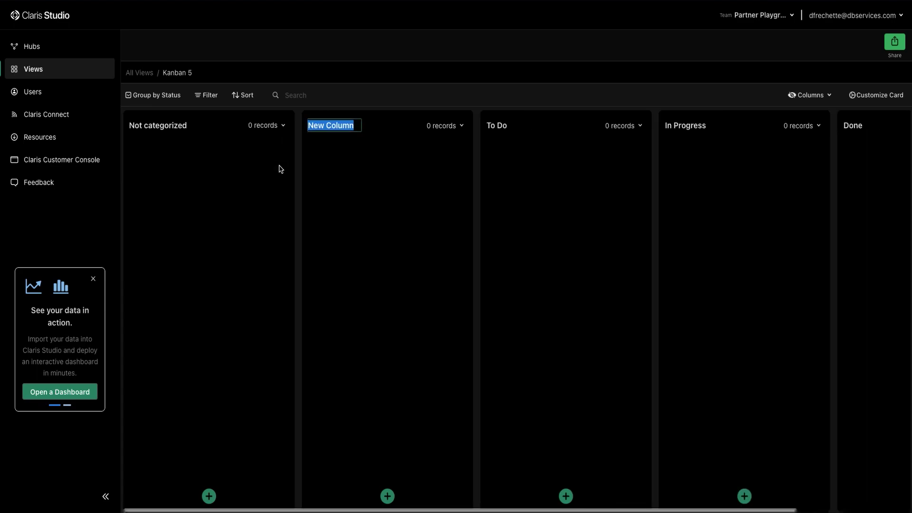
text(Approv)
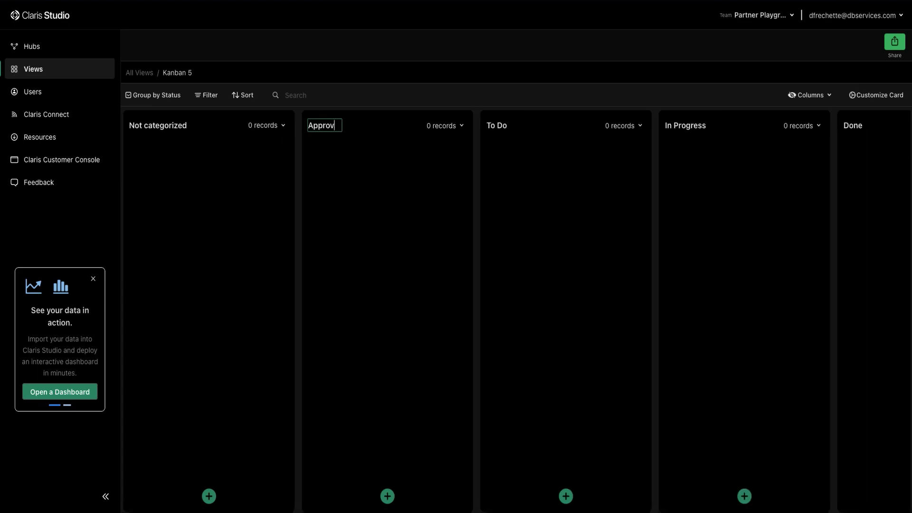
text(ed Backlog)
click(305, 140)
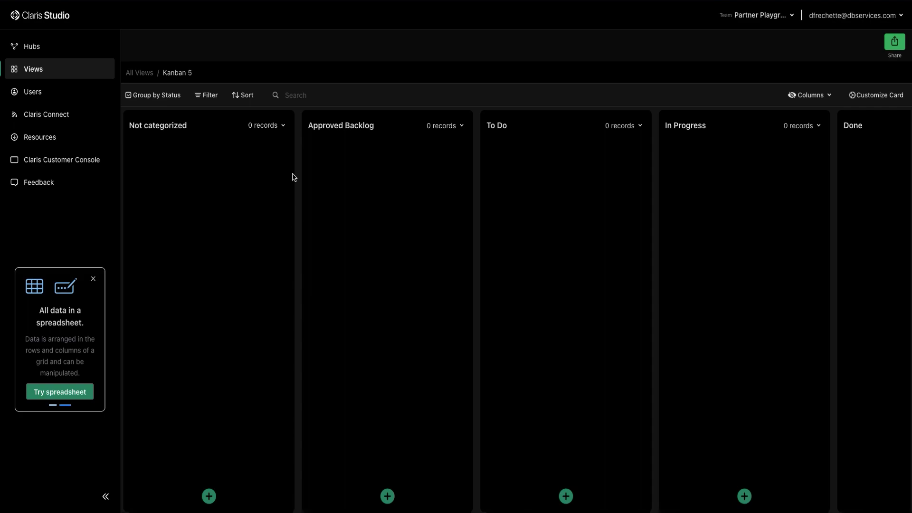
Add a new record titled 'Task 1' under Not categorized
click(209, 496)
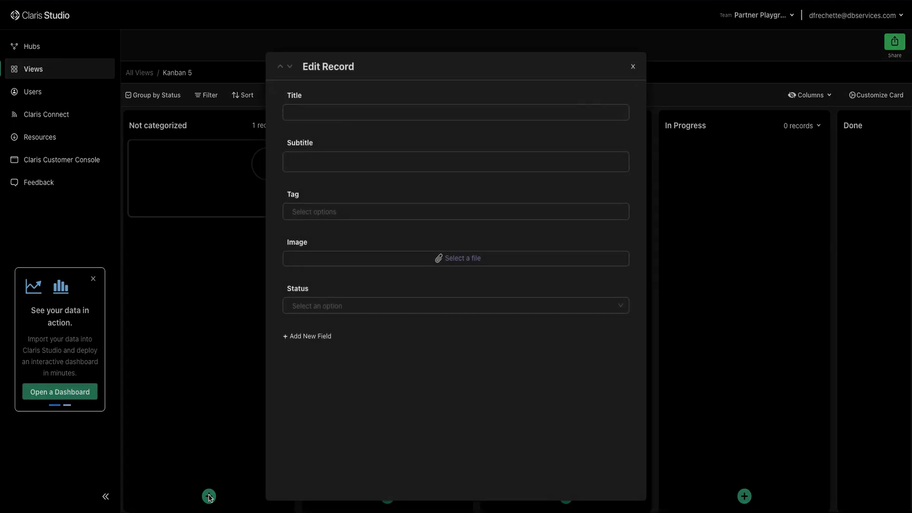
click(349, 116)
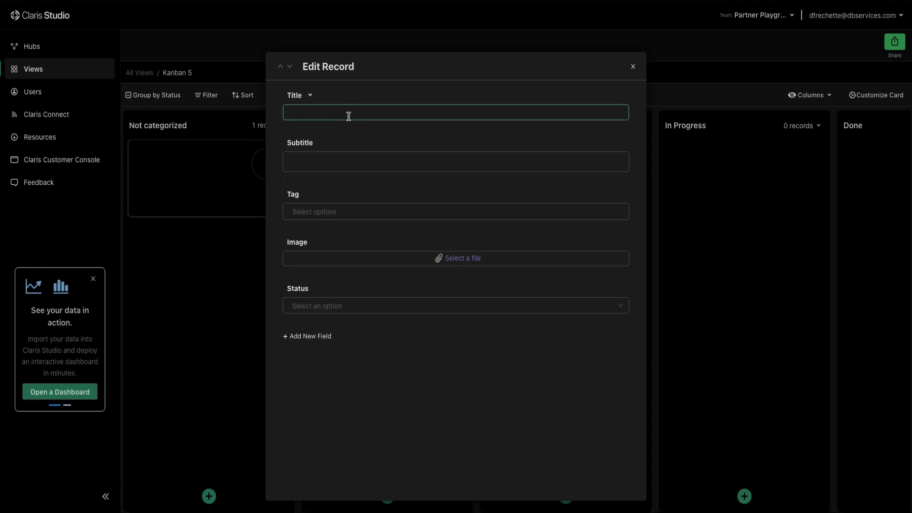
text(Task 1)
click(337, 160)
Inspect the Tag field's options and settings without changing them
click(341, 218)
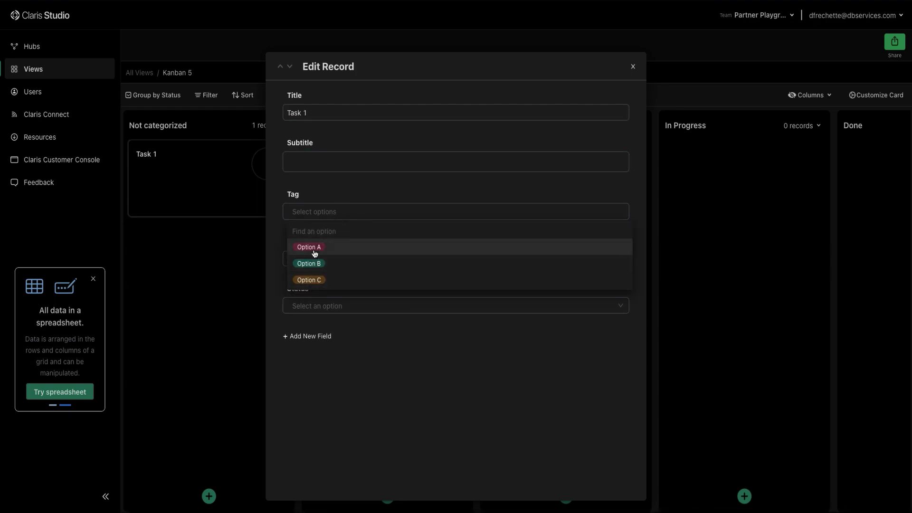
click(332, 187)
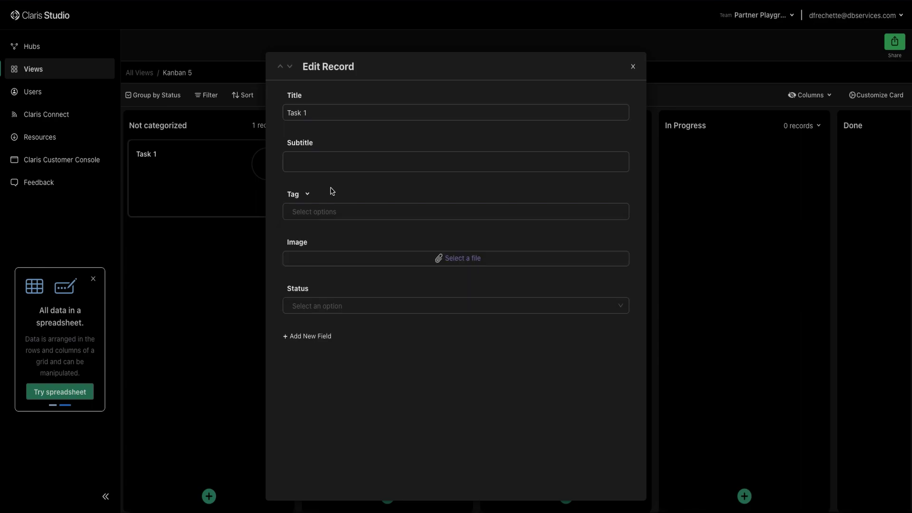
click(308, 196)
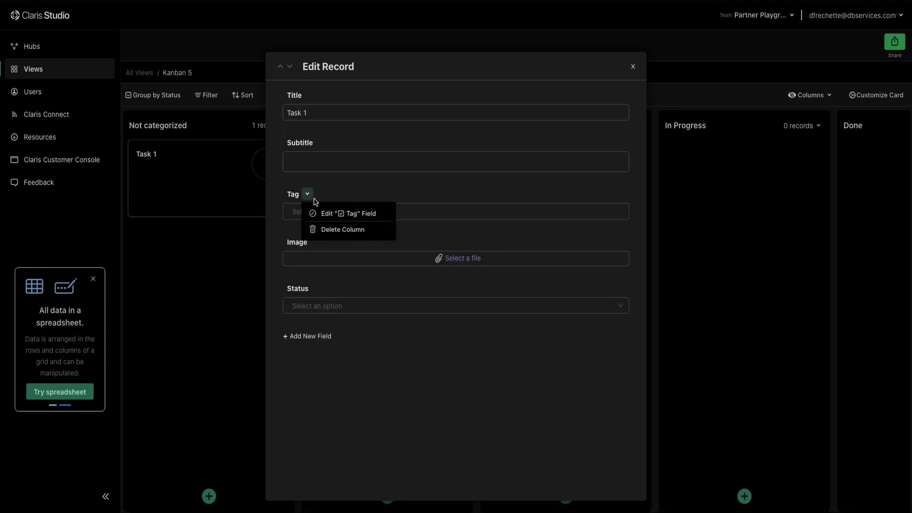
click(340, 214)
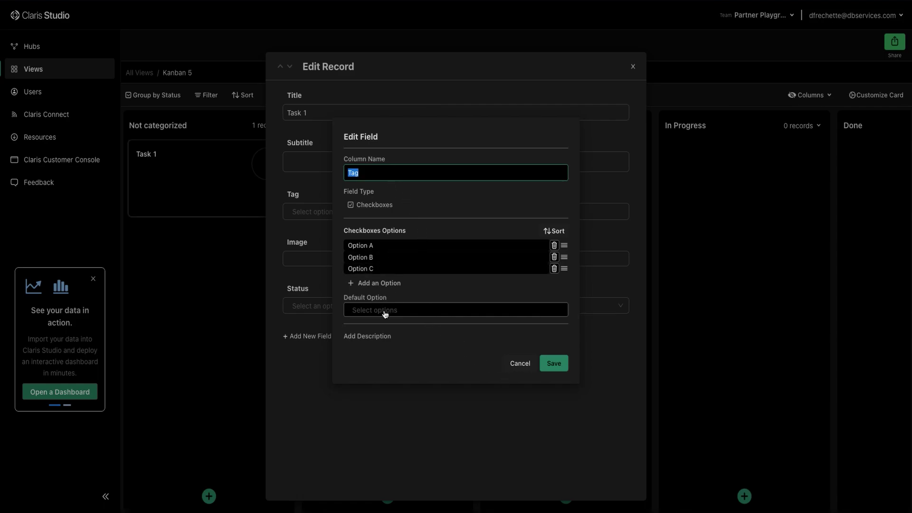
click(518, 363)
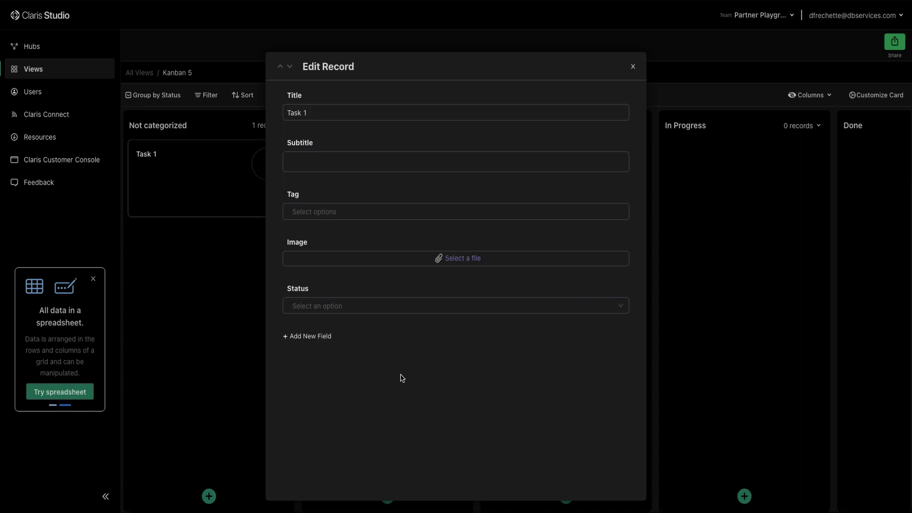
click(321, 338)
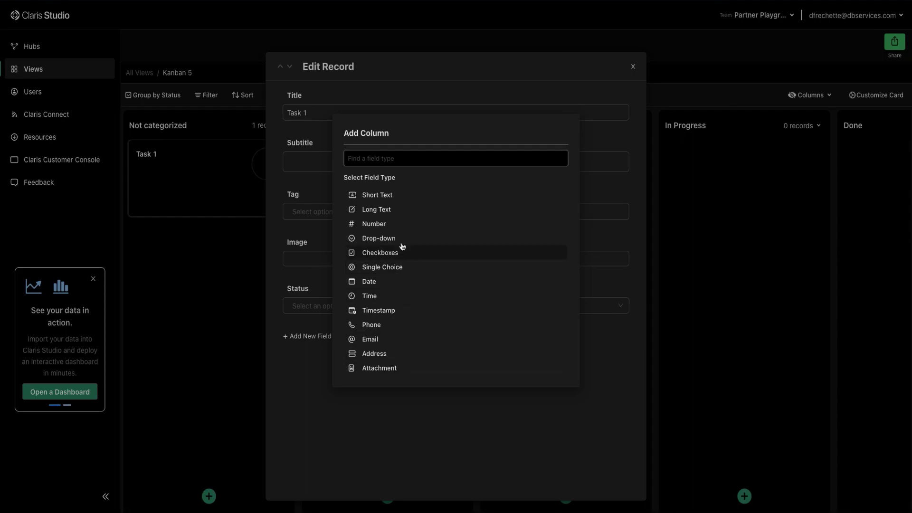
Create a Long Text field named 'Description' for the records
click(392, 215)
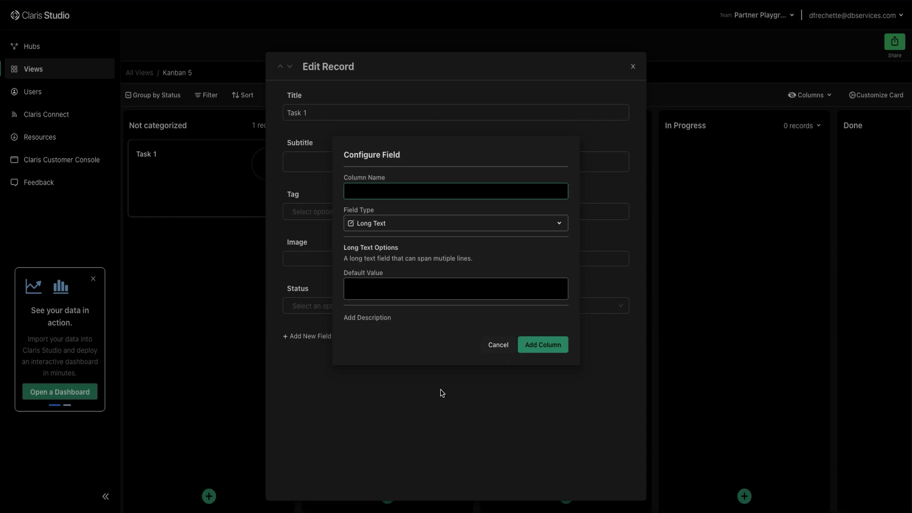
text(DDescription)
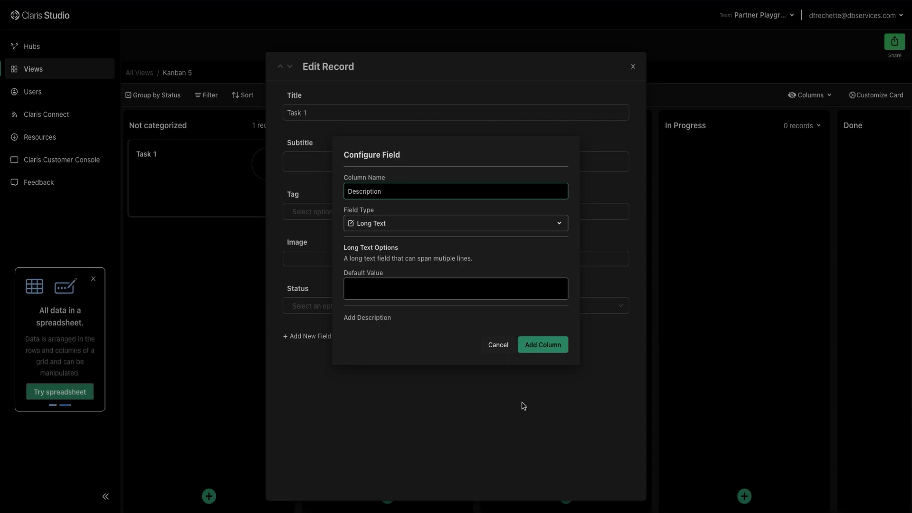
click(549, 349)
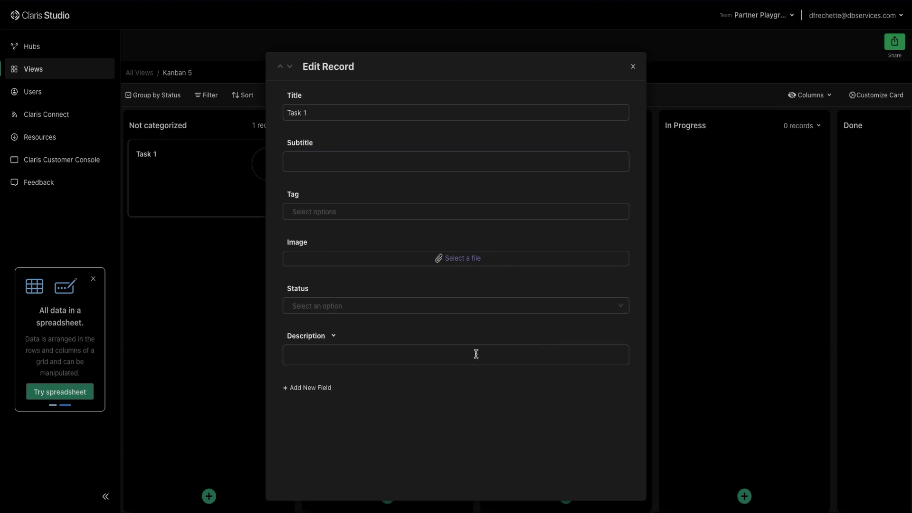
Enter 'Test task' as Task 1's description and return to the board
click(476, 354)
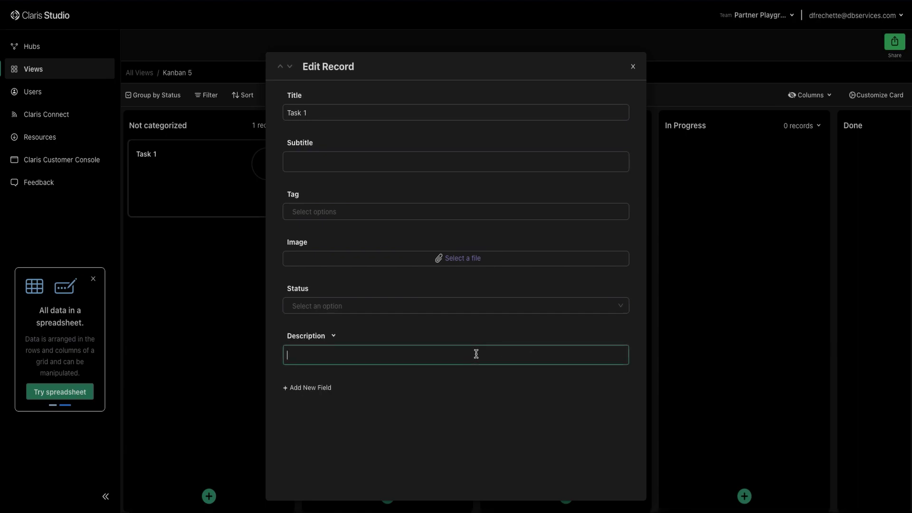
text(Test task)
click(422, 442)
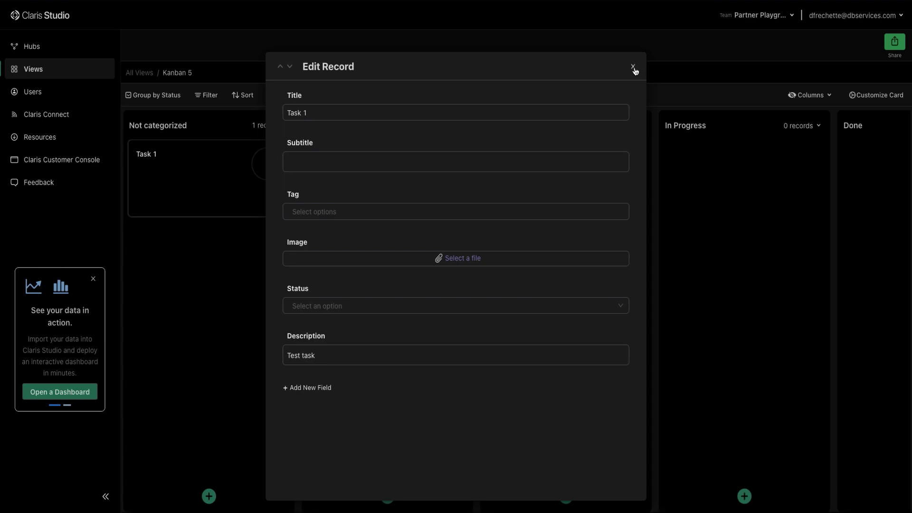
click(634, 67)
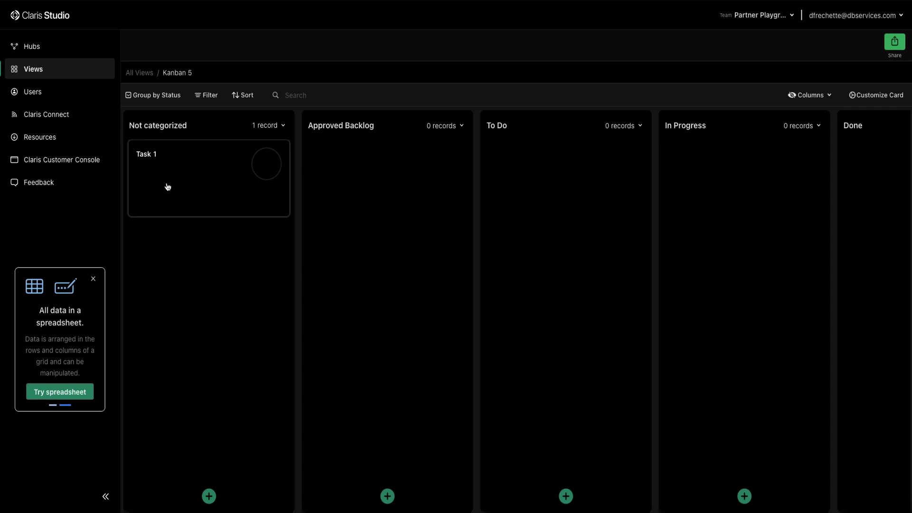
Reopen Task 1 via Expand Record from its card menu, then close it again
click(206, 203)
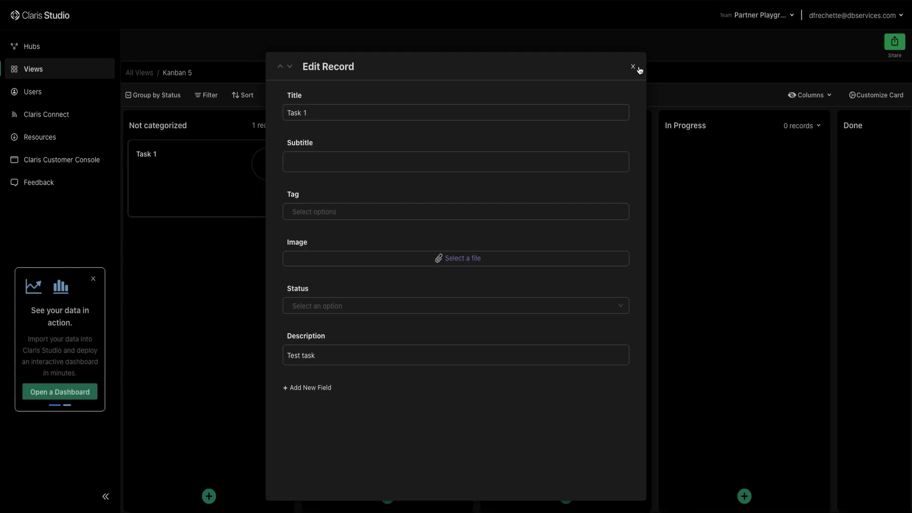
click(632, 67)
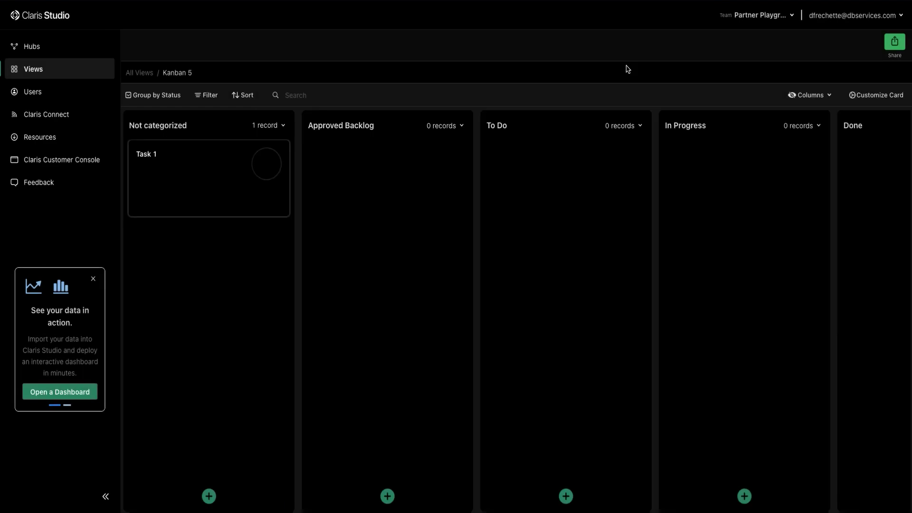
right_click(244, 193)
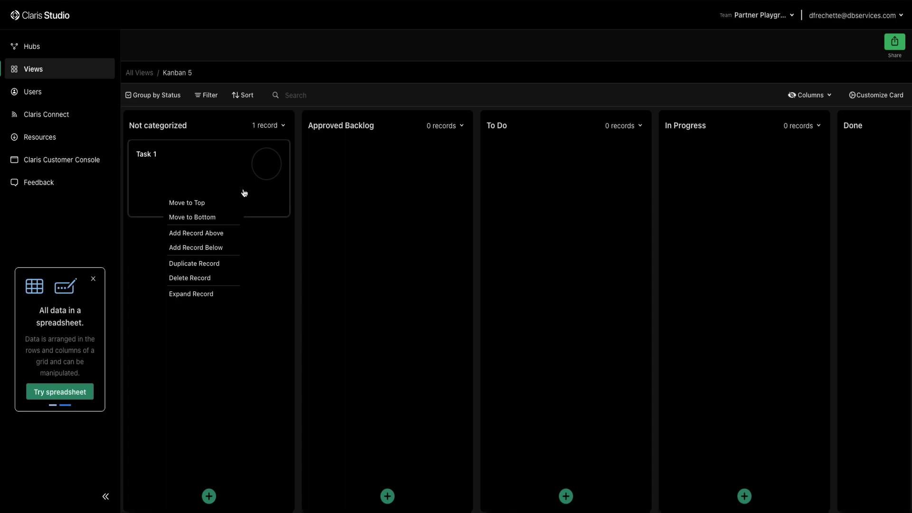
click(188, 294)
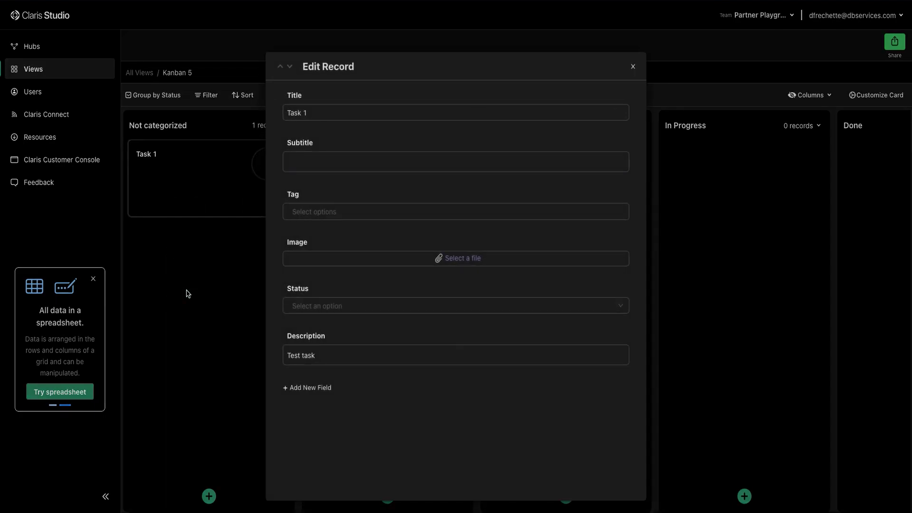
click(632, 66)
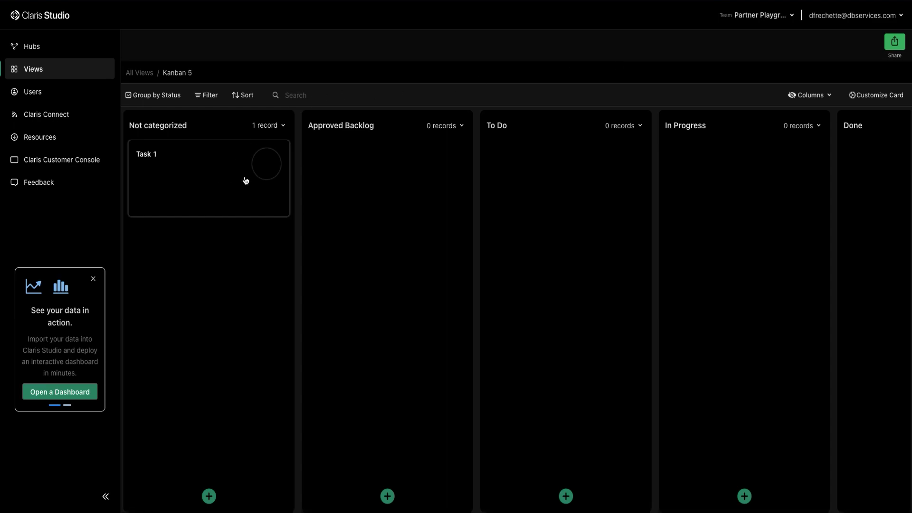
Drag the Task 1 card out of Not categorized so it ends up in Approved Backlog
drag(244, 182, 361, 192)
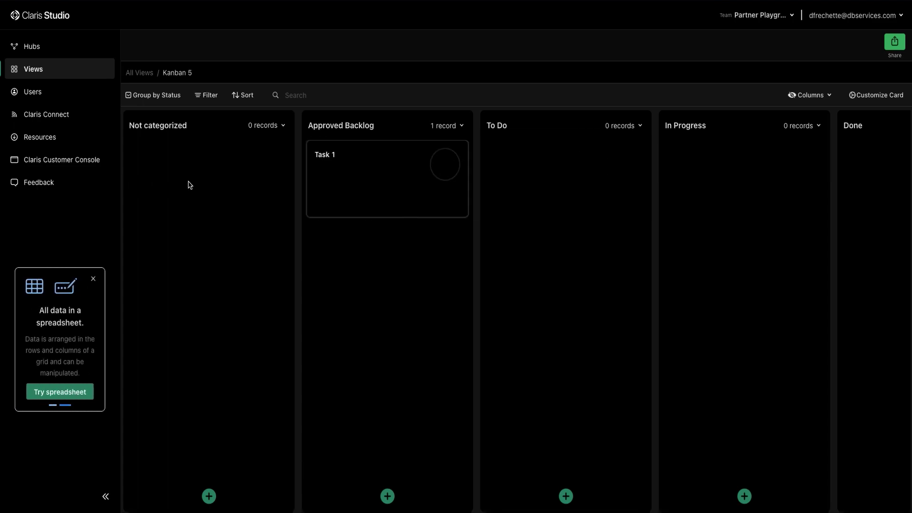
drag(378, 176, 904, 182)
drag(813, 185, 261, 196)
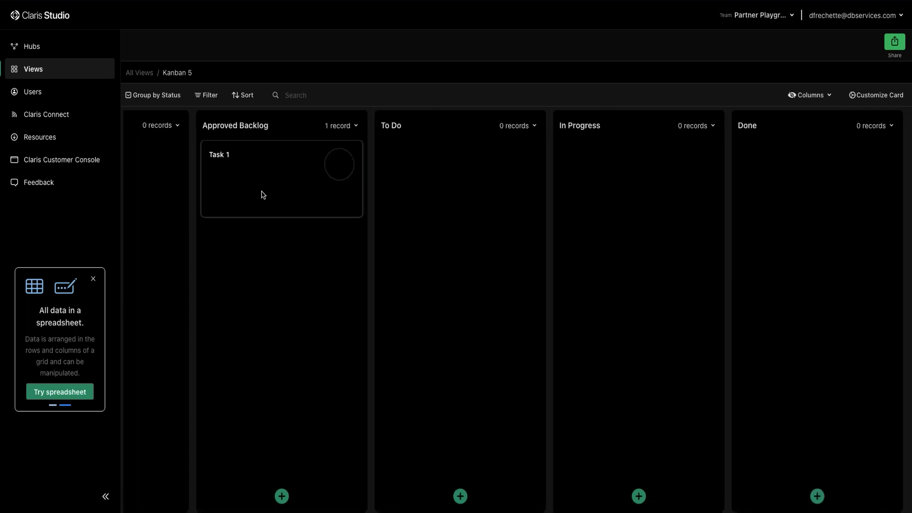
scroll(359, 280, left, 2)
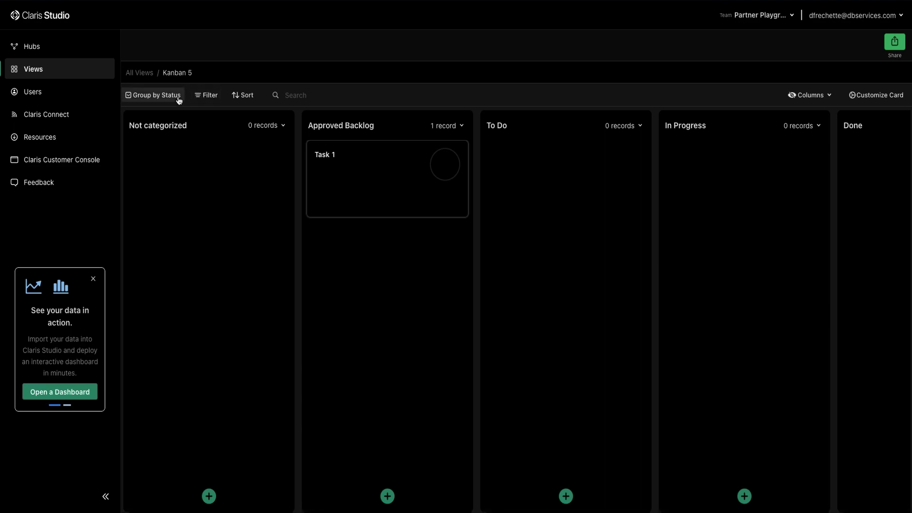
click(388, 496)
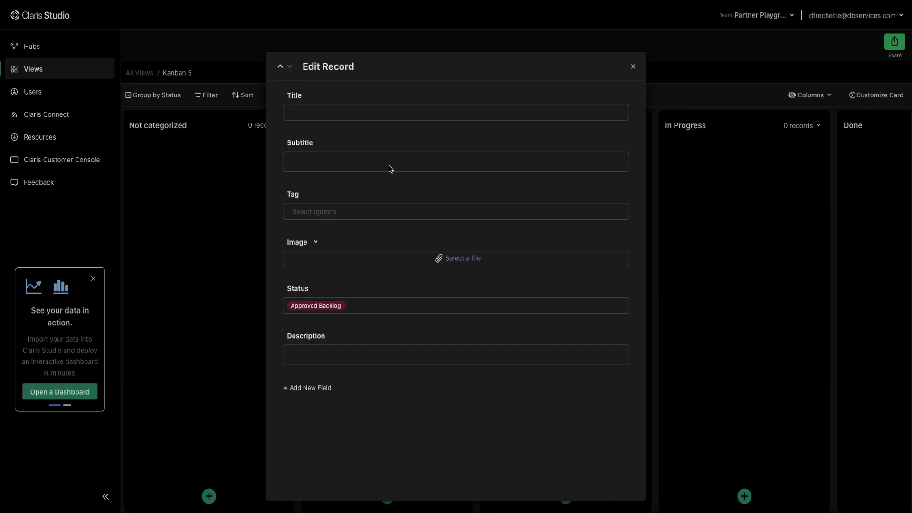
Title the new Approved Backlog record 'Task 2' and close it
click(378, 114)
text(Task)
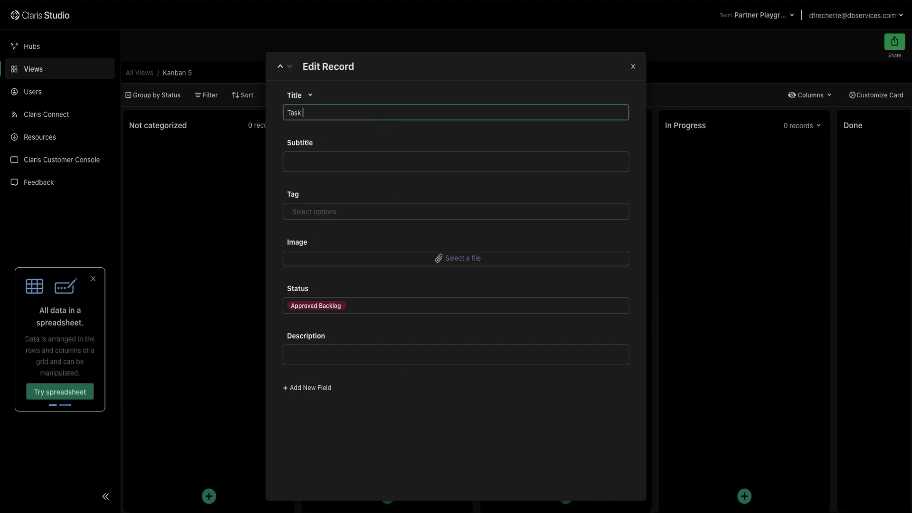
text( 2)
click(383, 89)
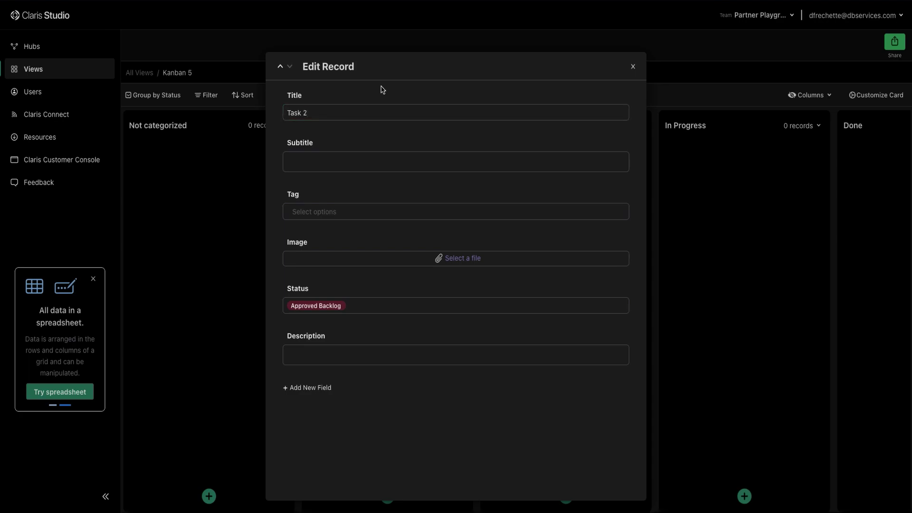
click(634, 67)
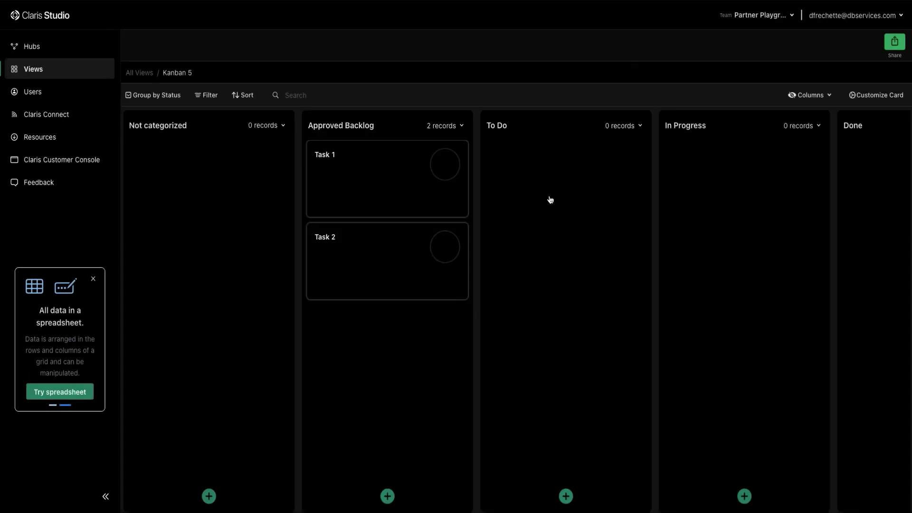
Add another Approved Backlog record titled 'DB Test'
click(387, 497)
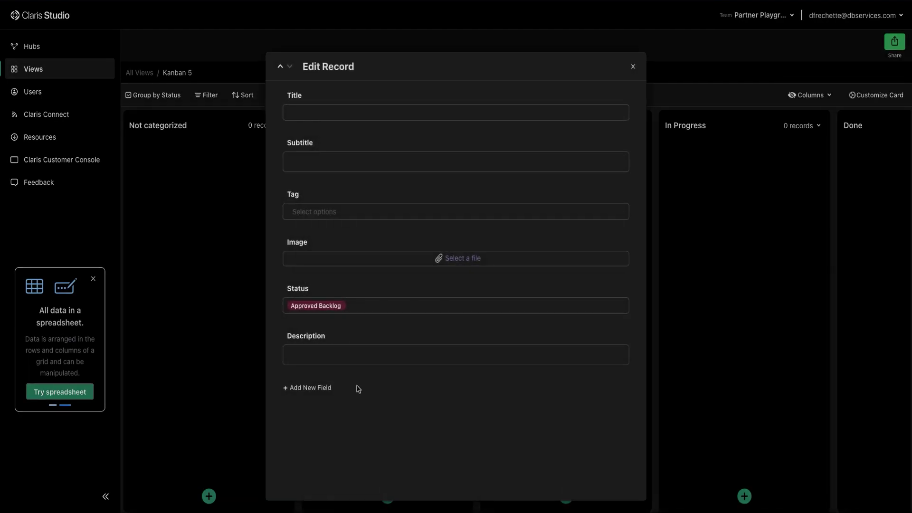
click(324, 113)
text(DB Test)
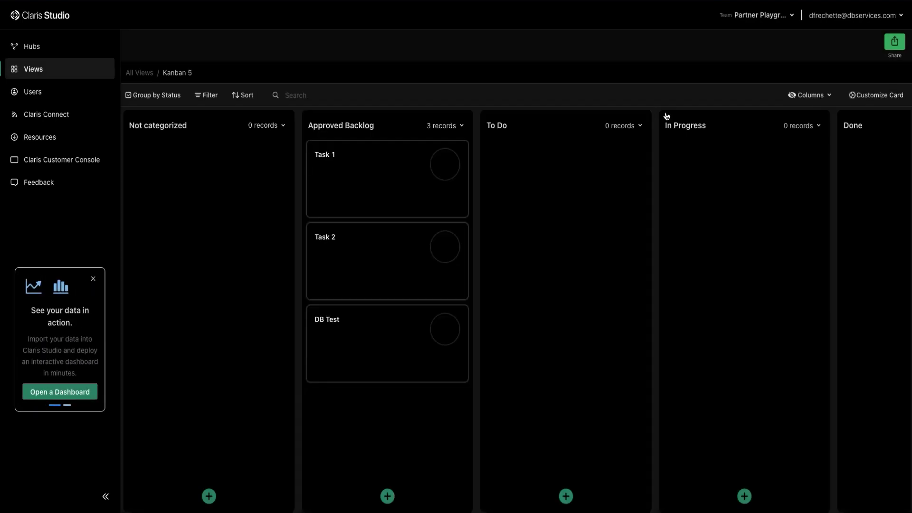
click(673, 124)
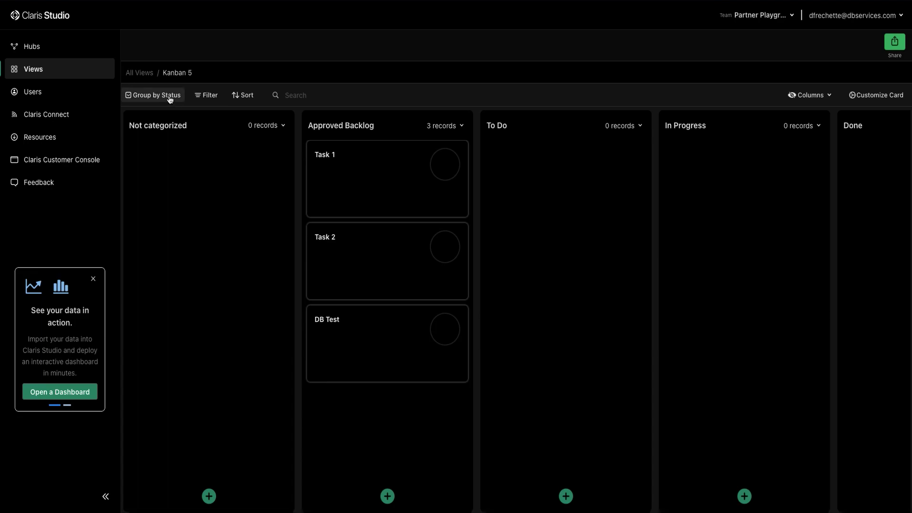
click(205, 96)
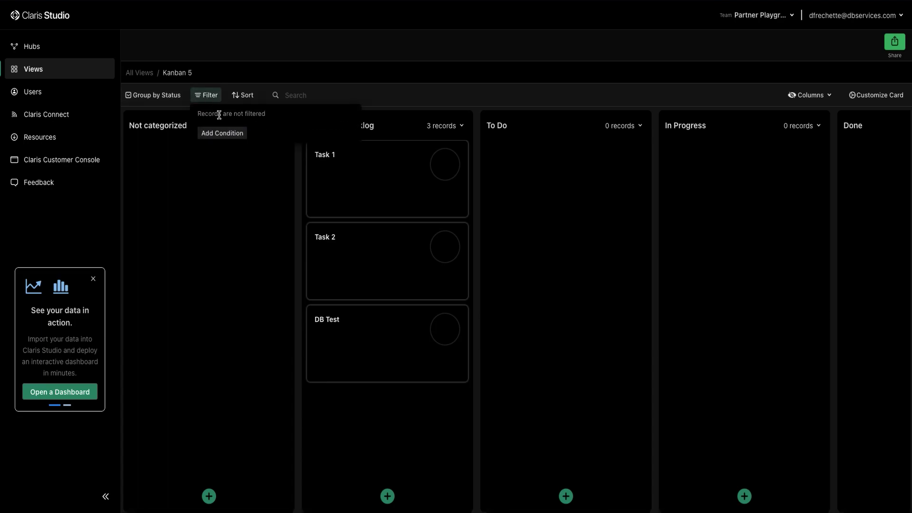
Filter the board to cards whose Title contains 'DB'
click(221, 134)
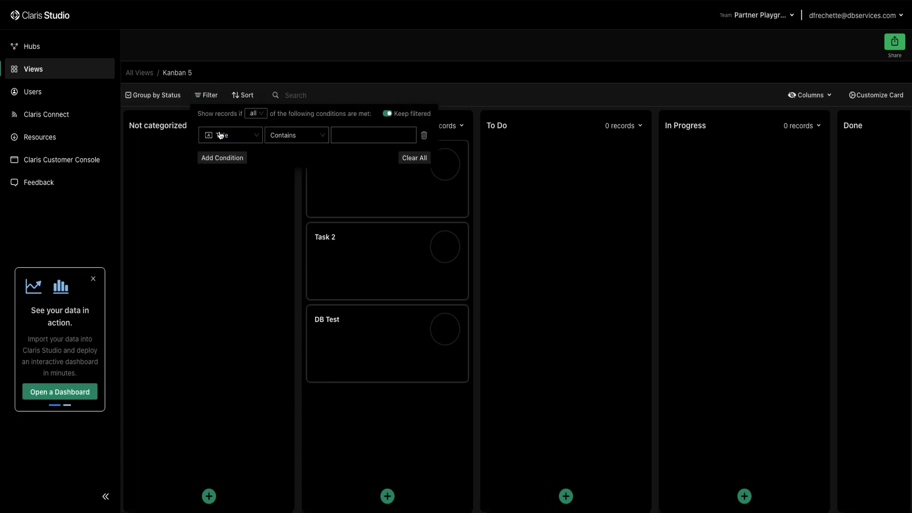
click(250, 137)
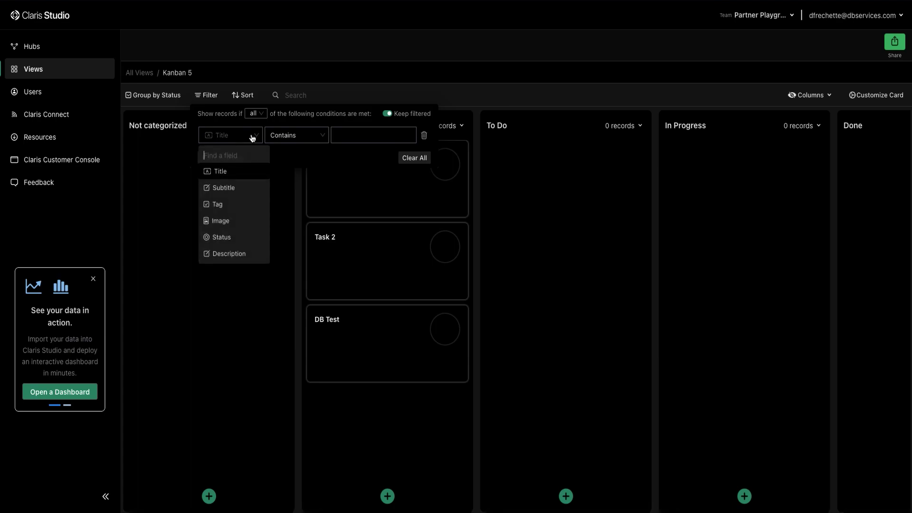
click(229, 177)
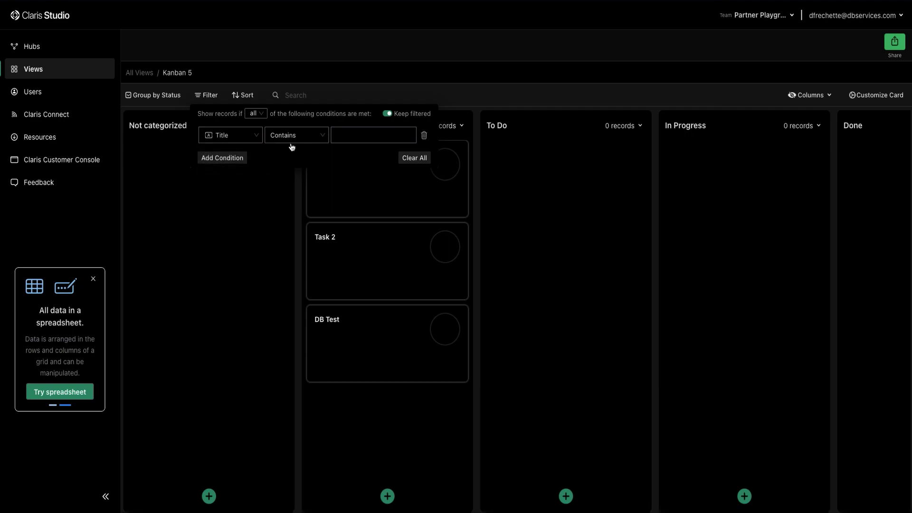
click(326, 137)
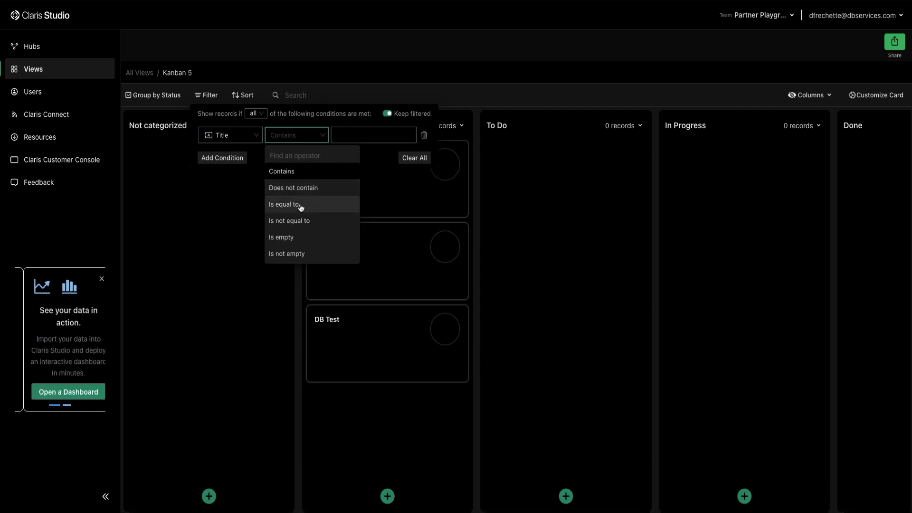
click(295, 172)
text(EDB)
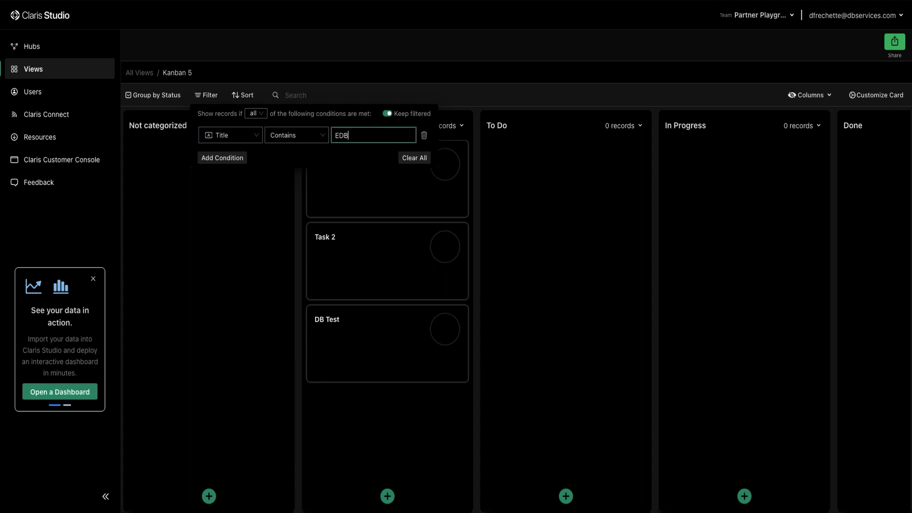
key(BackSpace)
key(BackSpace)
key(BackSpace)
text(DB)
Clear all filter conditions so every card shows again
click(220, 159)
click(362, 272)
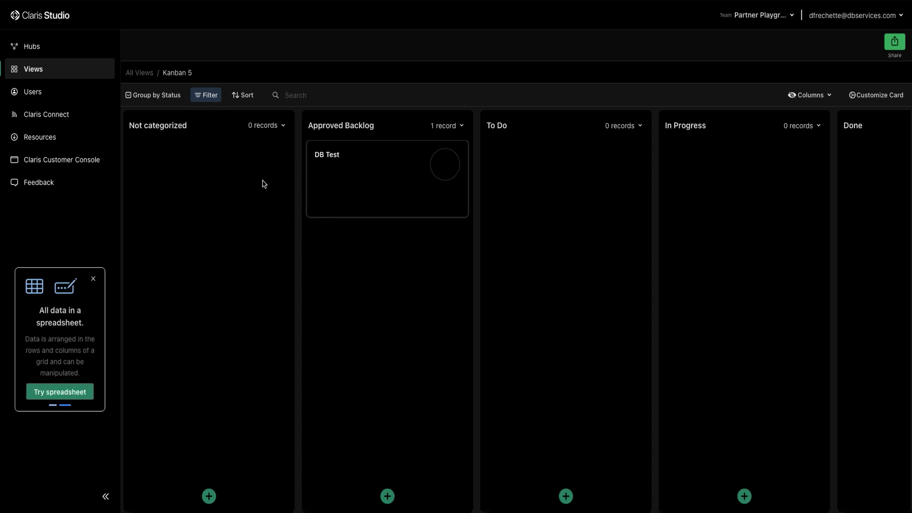
click(207, 97)
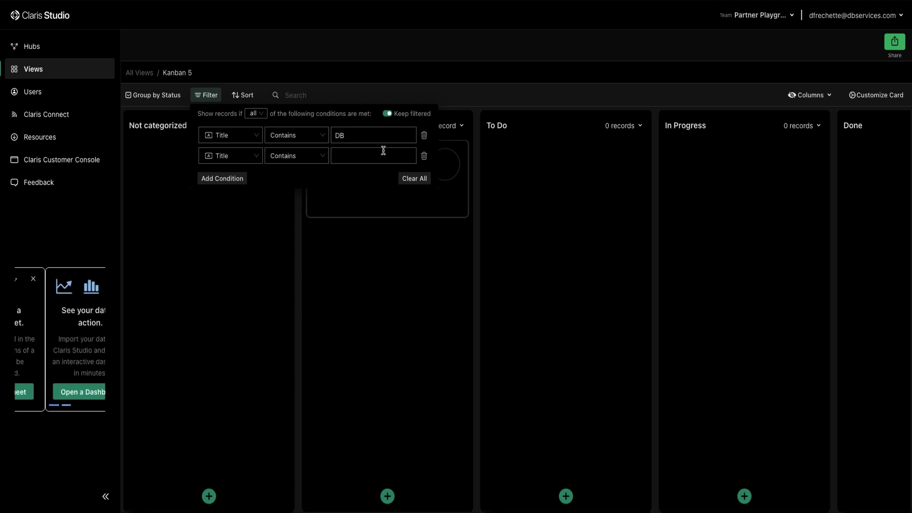
click(414, 179)
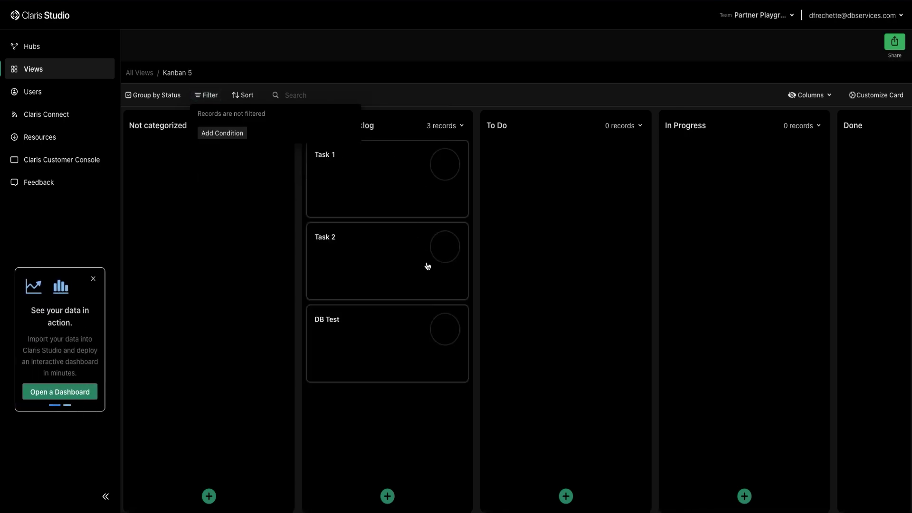
Sort the cards by Title ascending, then by Description descending
click(251, 95)
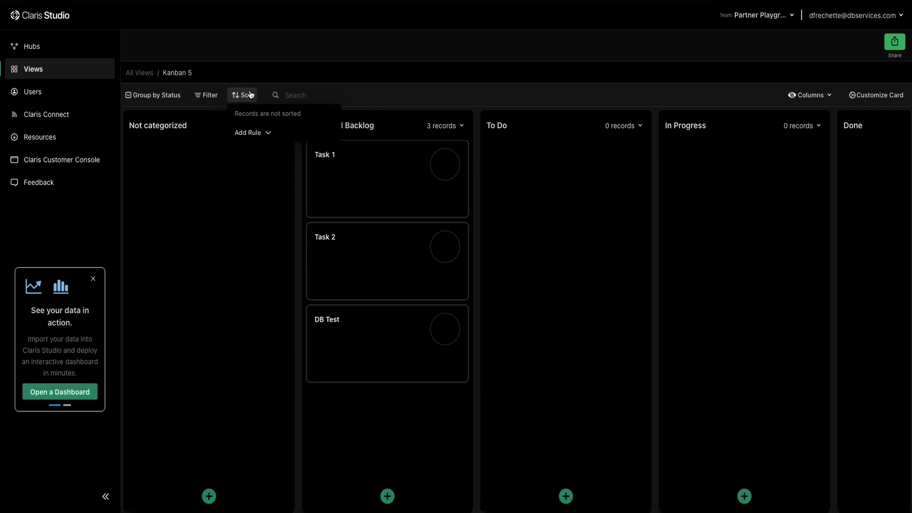
click(269, 137)
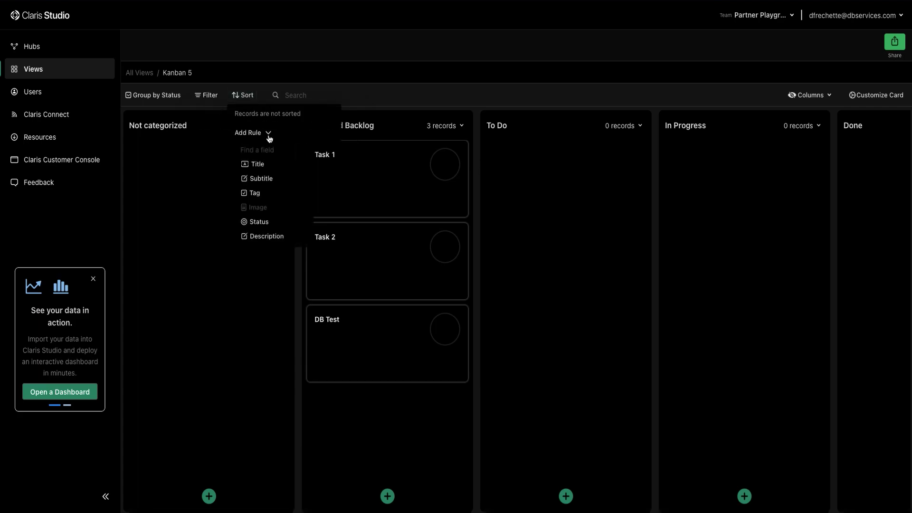
click(266, 169)
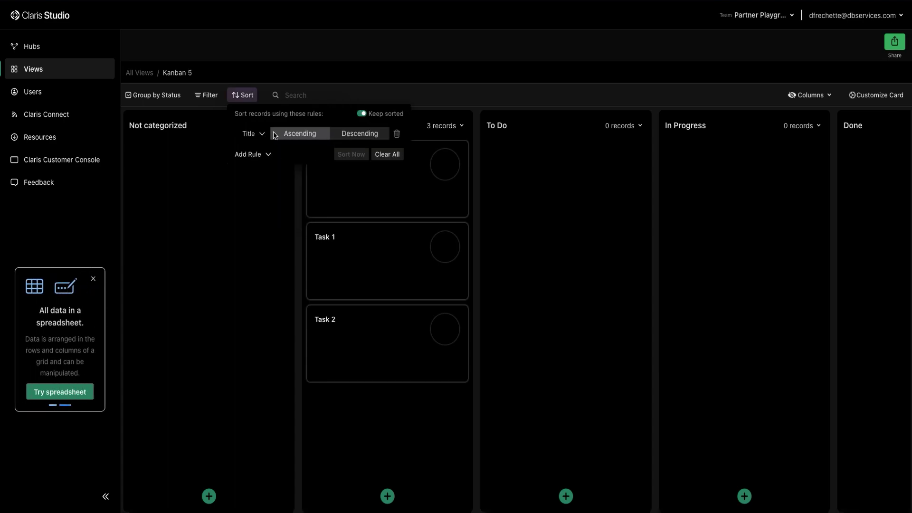
click(268, 156)
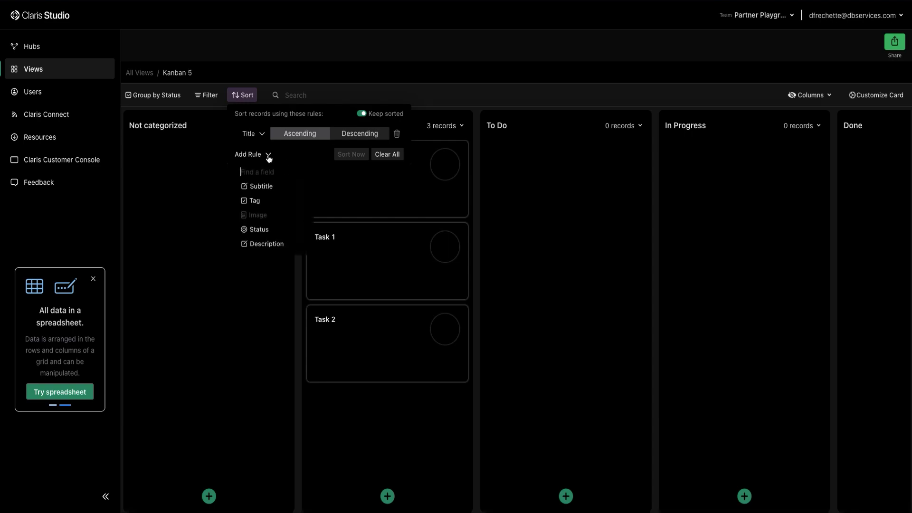
click(268, 157)
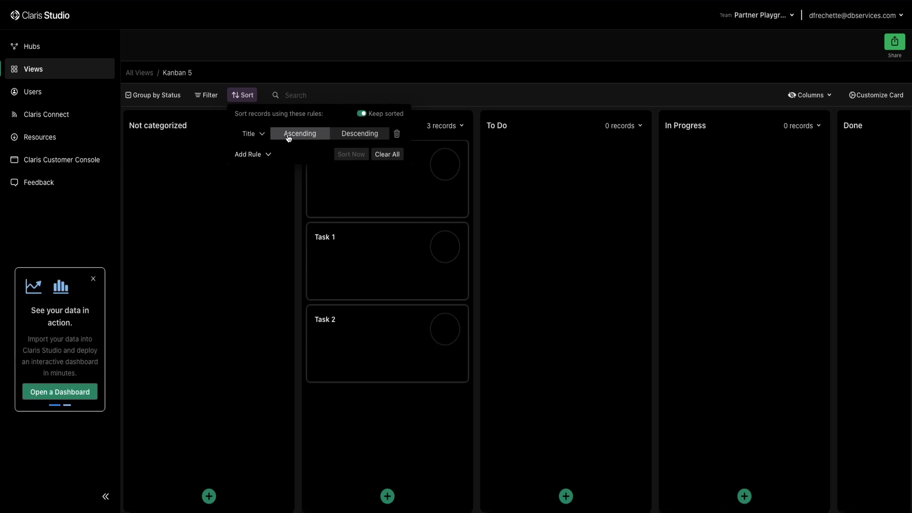
click(347, 138)
click(307, 134)
click(269, 155)
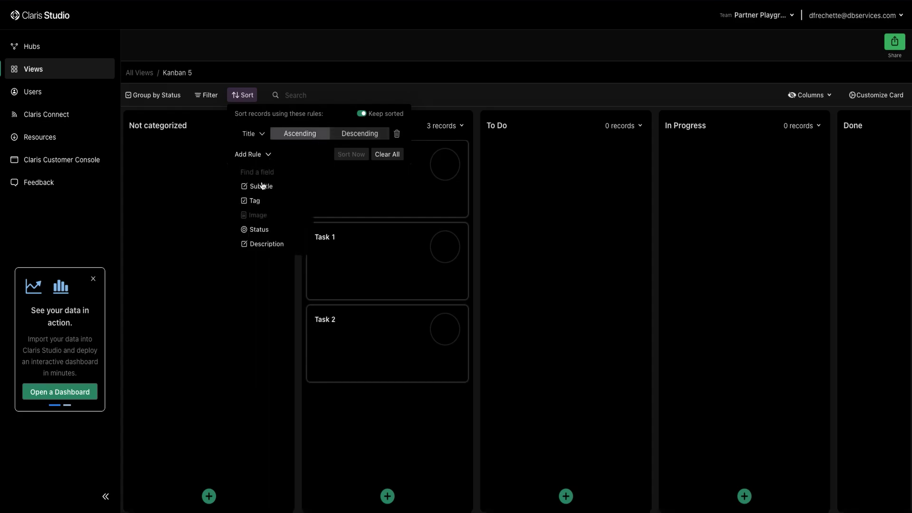
click(272, 245)
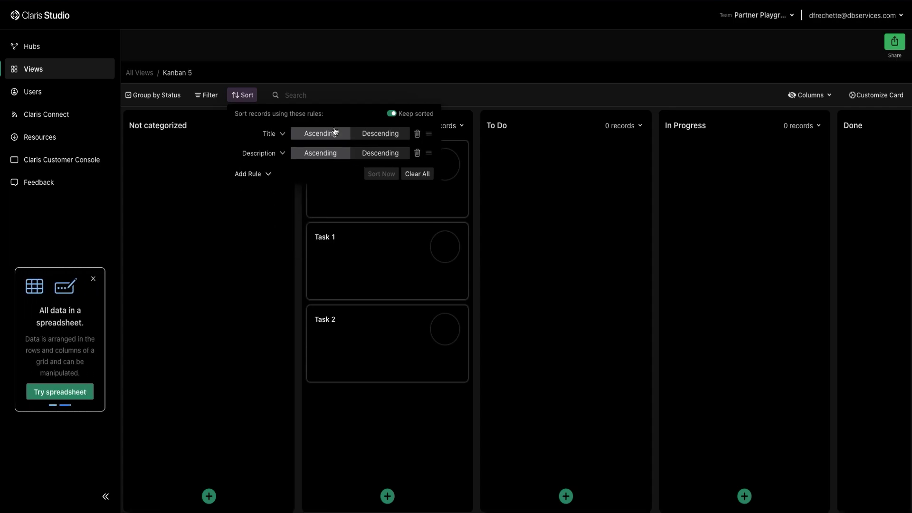
click(371, 156)
click(478, 269)
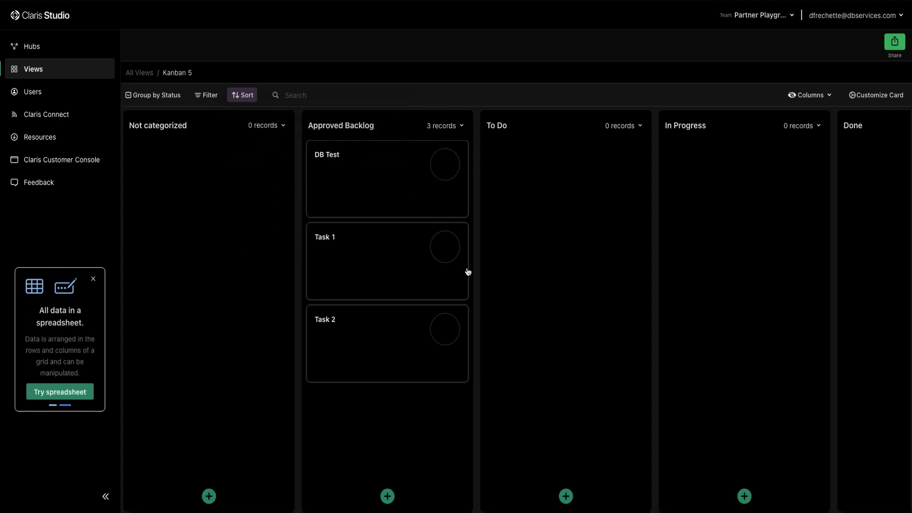
Retitle the Task 2 card as 'Task 1' and give it the description 'Descript'
click(375, 338)
click(362, 110)
key(BackSpace)
text(1)
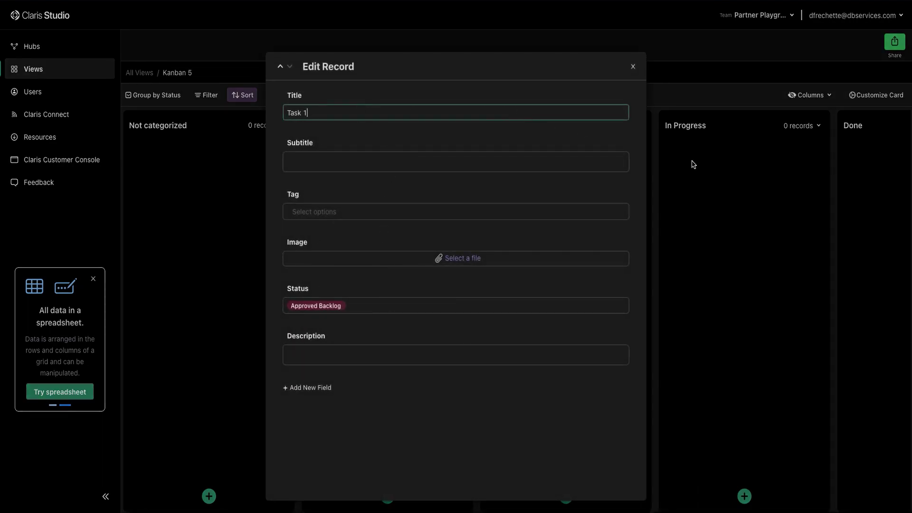
click(458, 363)
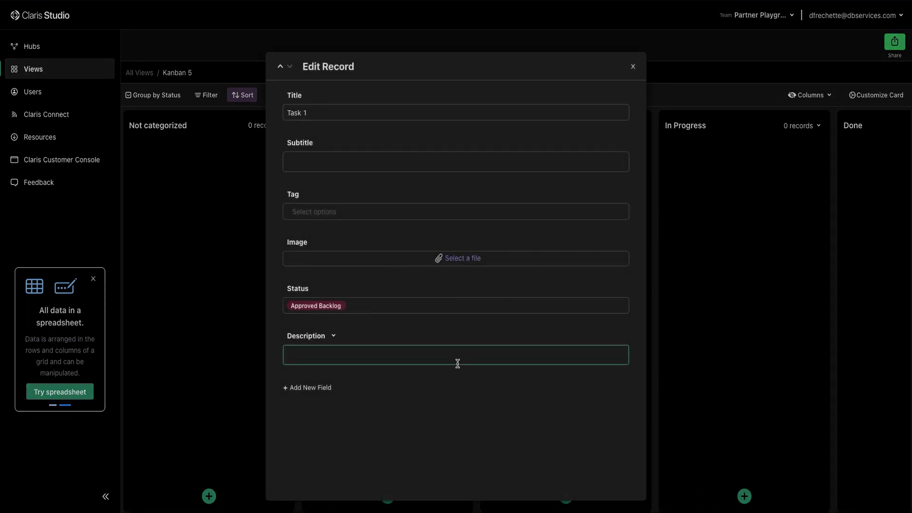
text(Description)
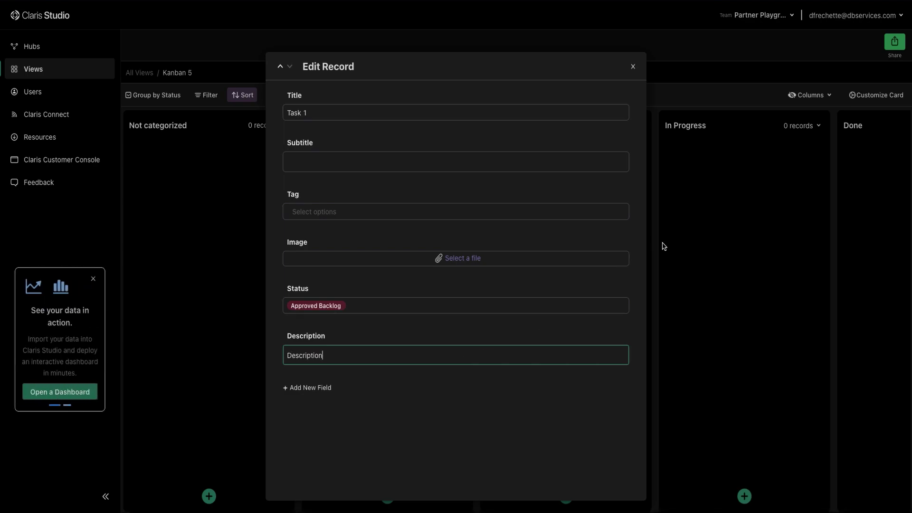
click(664, 245)
Open and close the other Approved Backlog cards to check their records
click(380, 275)
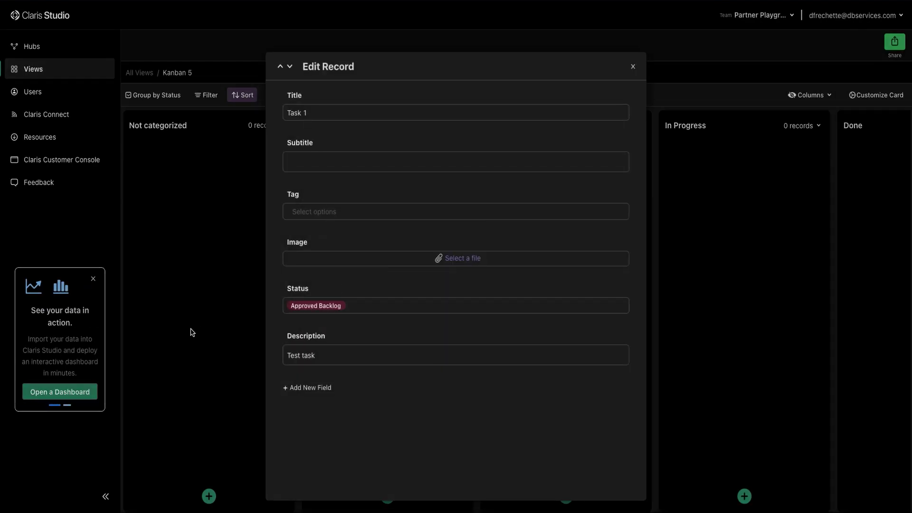
click(199, 333)
click(381, 347)
click(186, 336)
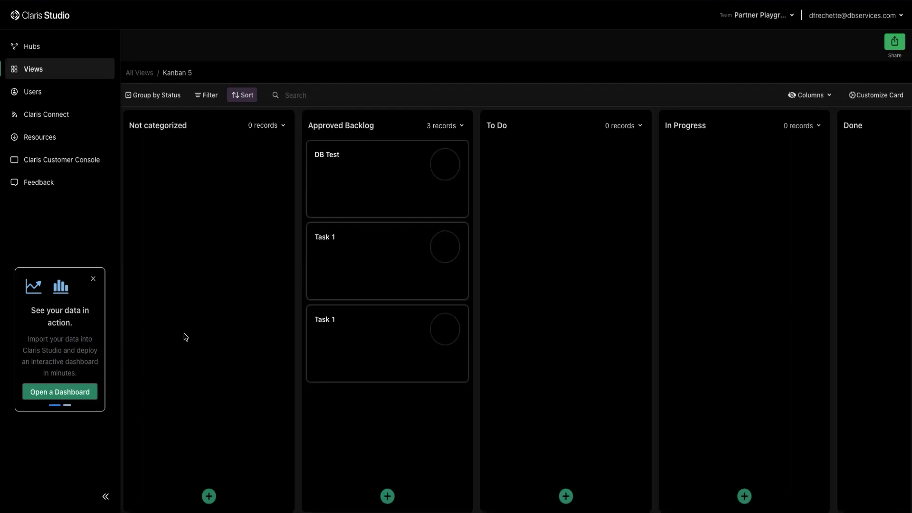
Sort the board's cards by Description in ascending order, then check a Task 1 card
click(246, 95)
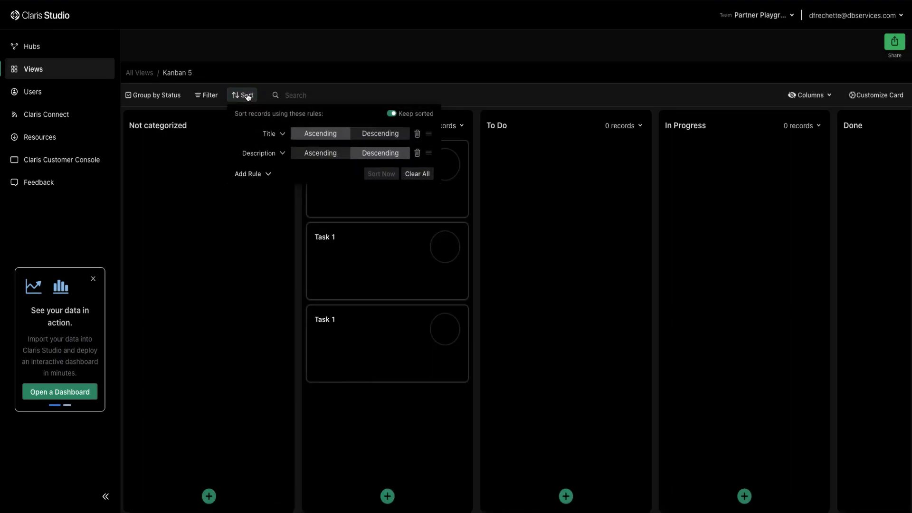
click(336, 153)
click(494, 285)
click(383, 274)
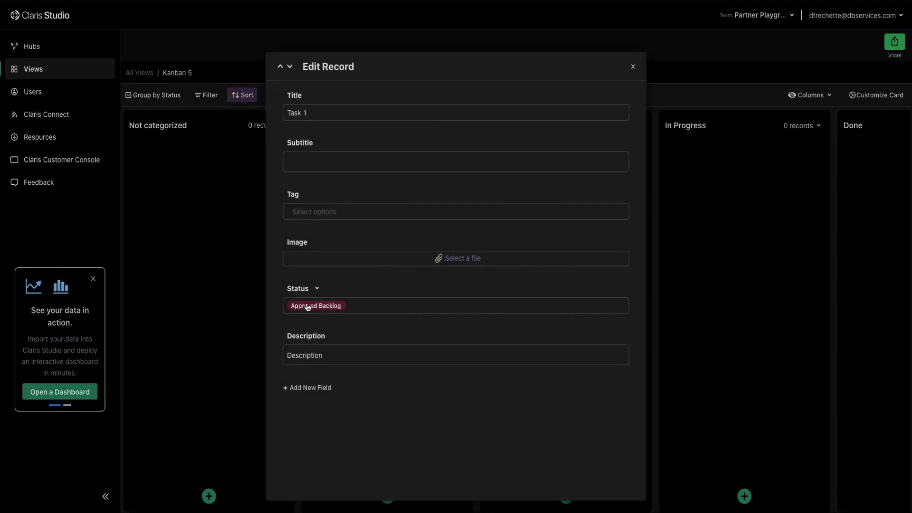
click(244, 316)
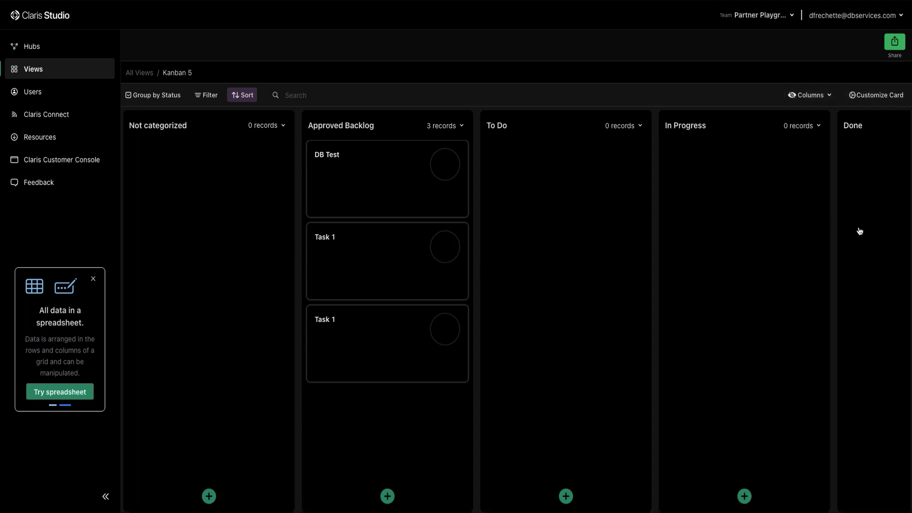
Hide the Done and Not categorized columns from the Kanban 5 board
scroll(858, 233, right, 3)
scroll(608, 205, left, 3)
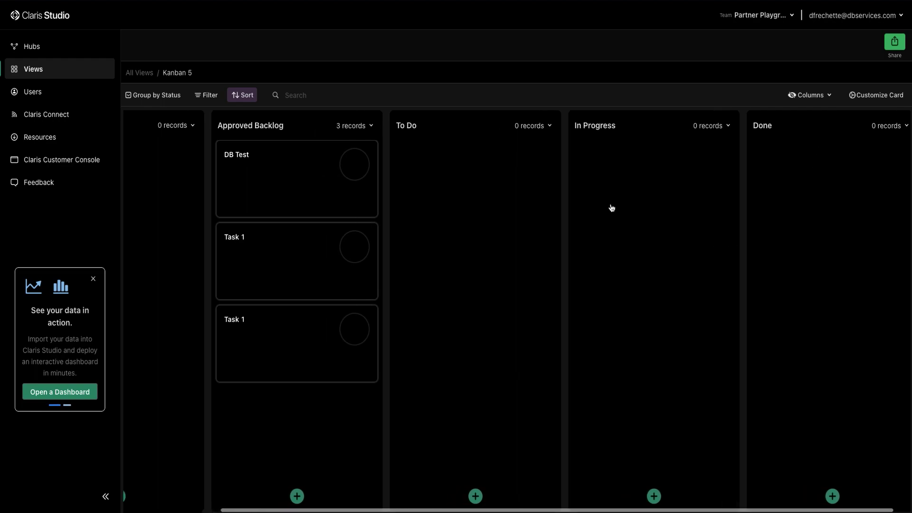
click(827, 100)
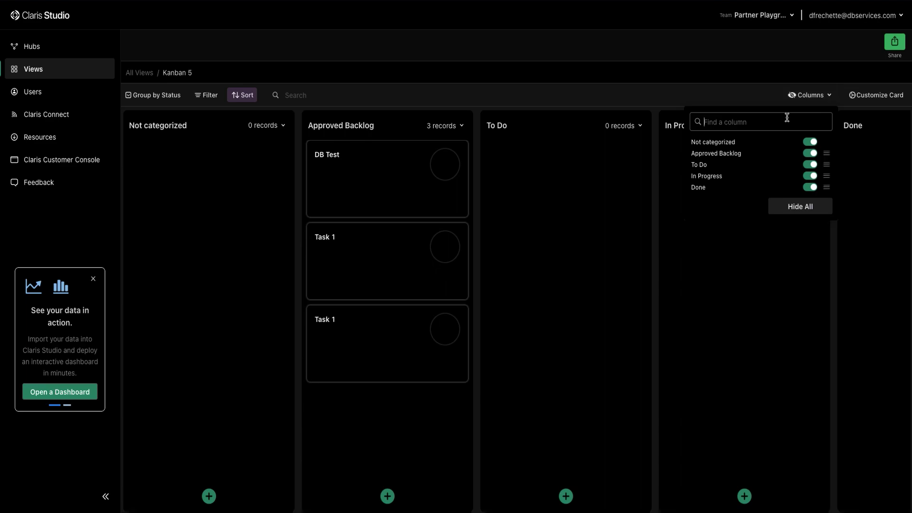
click(812, 188)
click(810, 142)
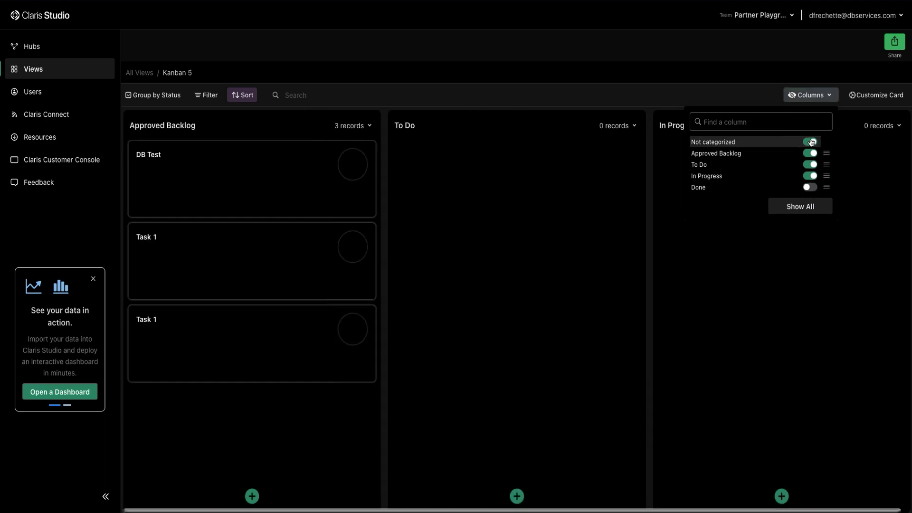
click(595, 222)
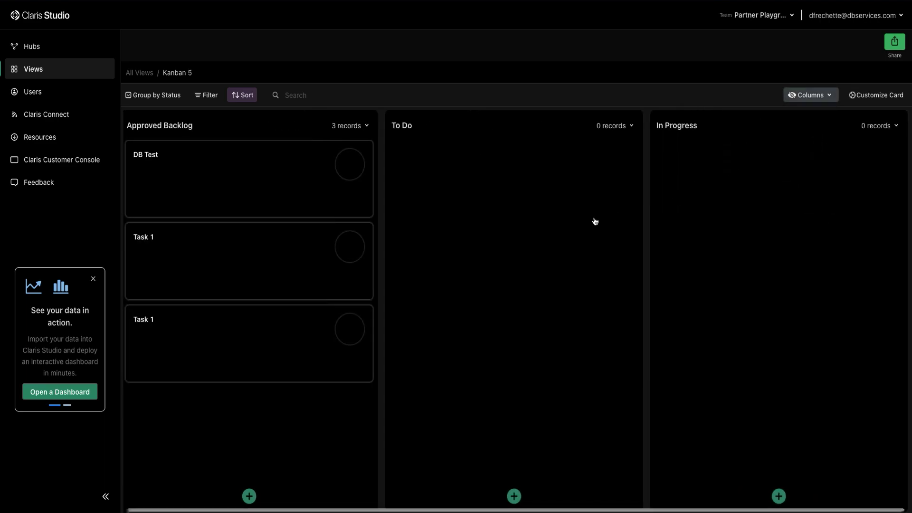